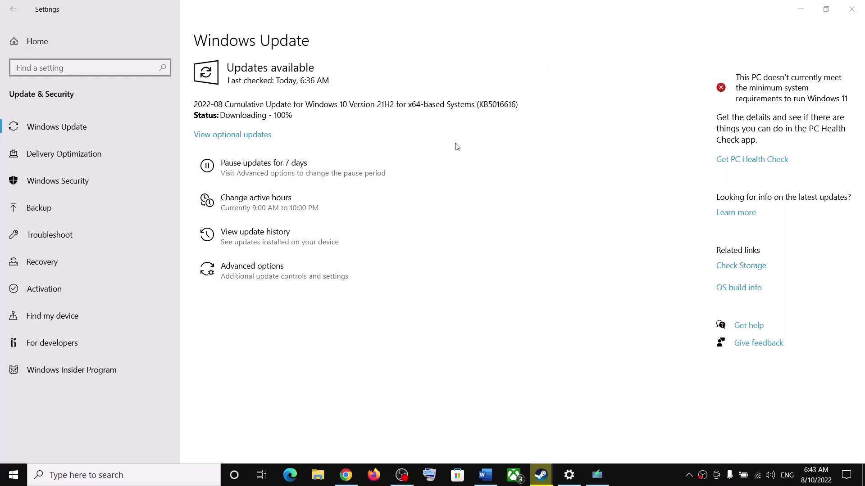
Check the Run Update Troubleshooter instruction in the Word guide, then return to Settings.
left_click(485, 475)
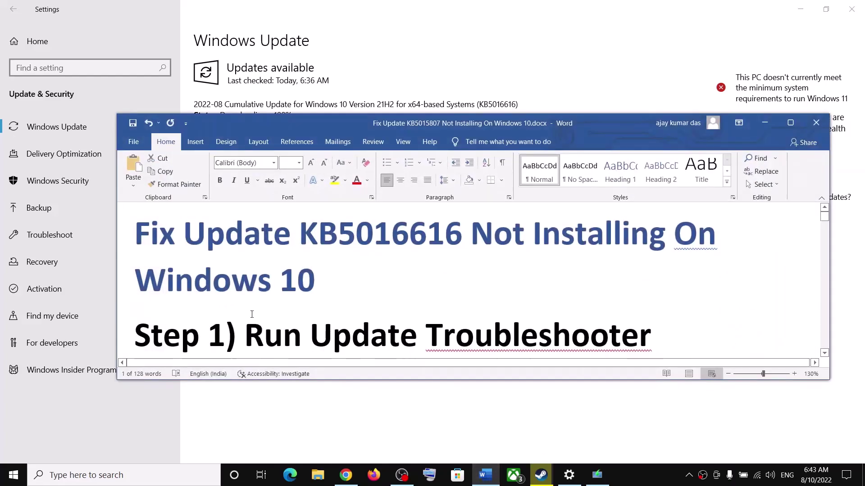
key("shift+End")
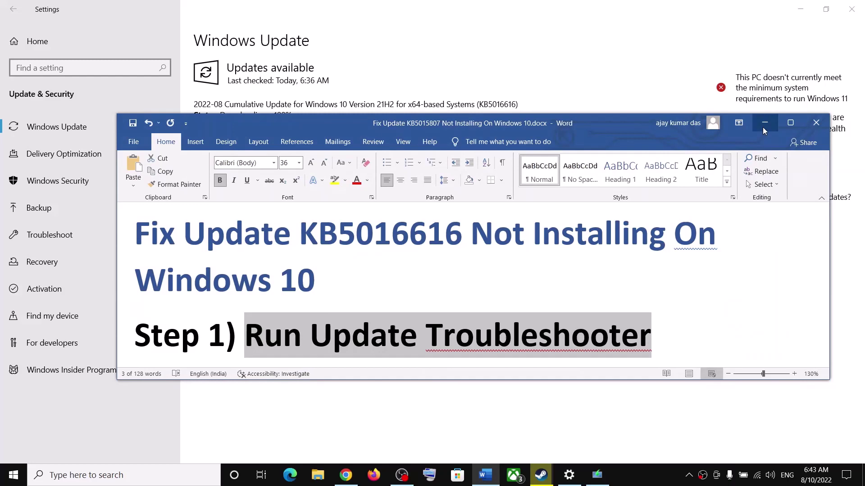
left_click(764, 123)
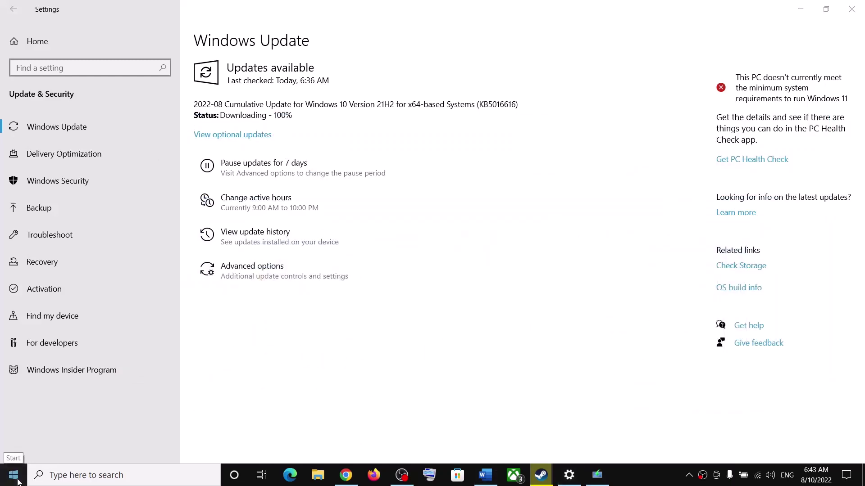
key("super")
left_click(453, 254)
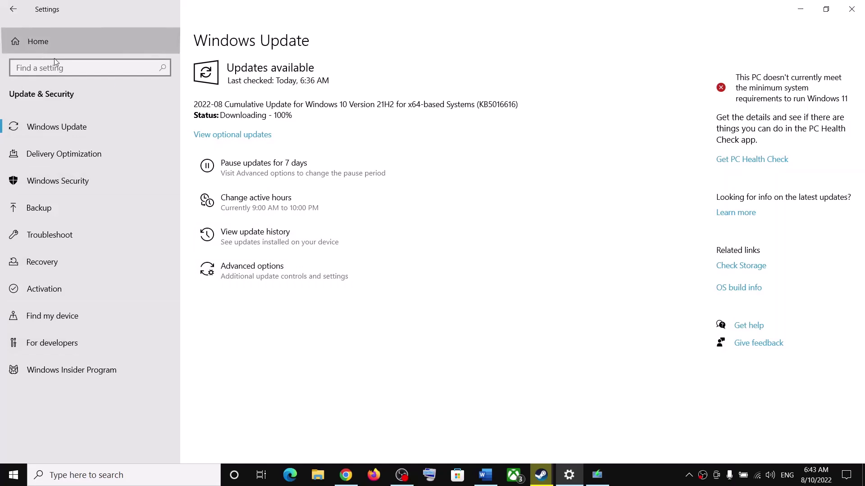
Under Update & Security > Troubleshoot > Additional troubleshooters, run the Windows Update troubleshooter.
left_click(49, 42)
left_click(407, 315)
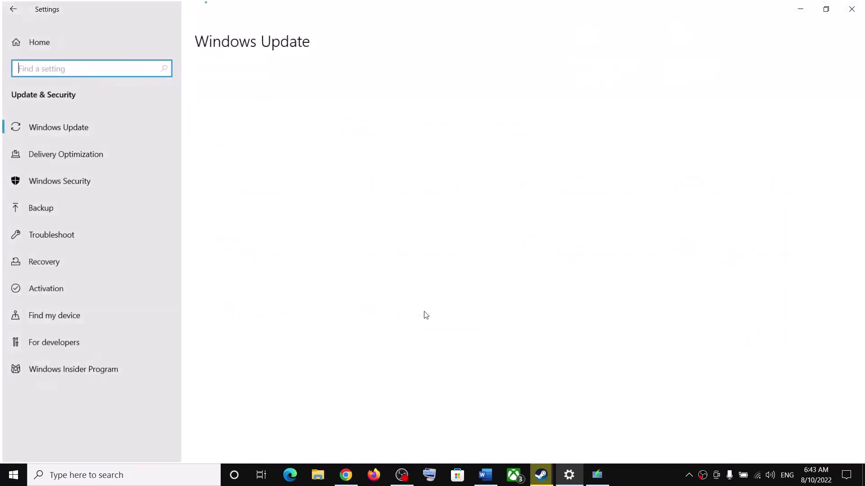
left_click(74, 235)
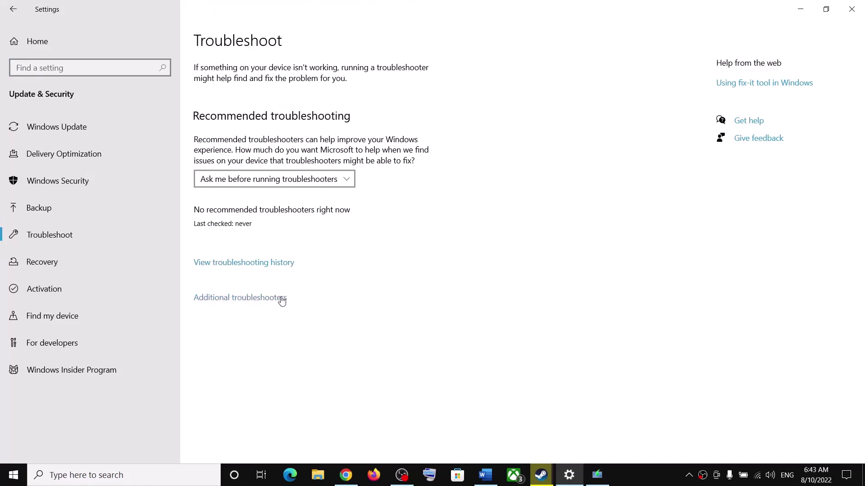
left_click(257, 299)
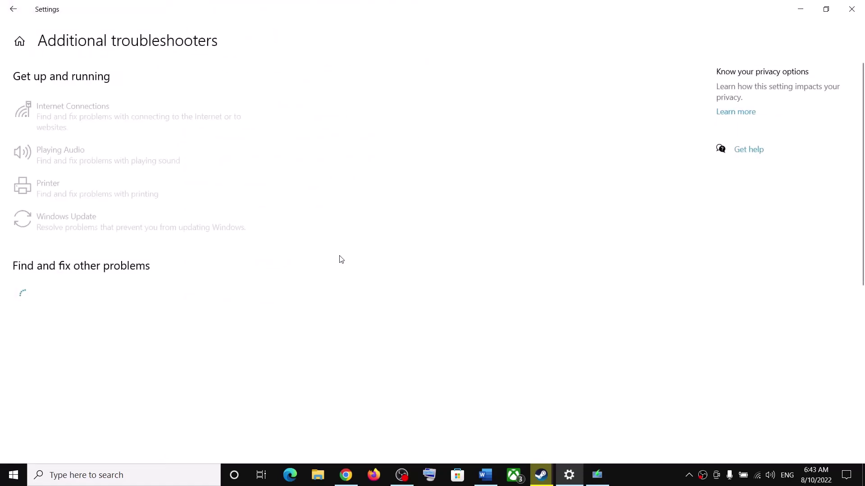
left_click(71, 220)
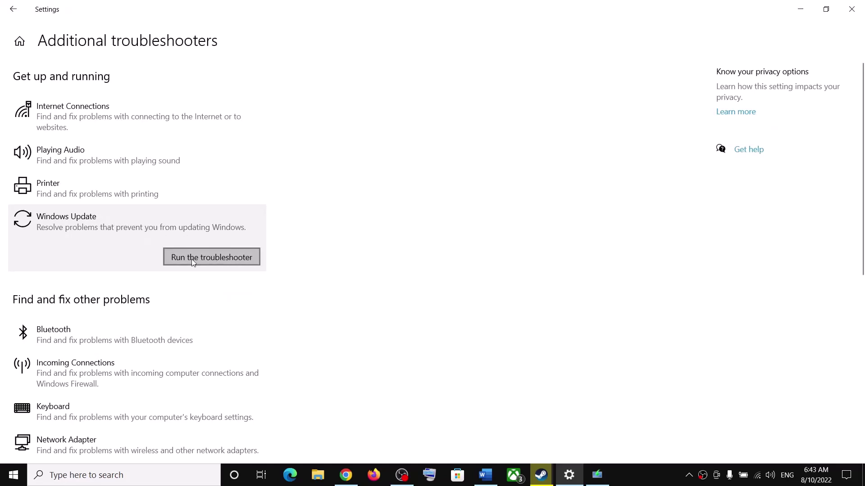
left_click(211, 257)
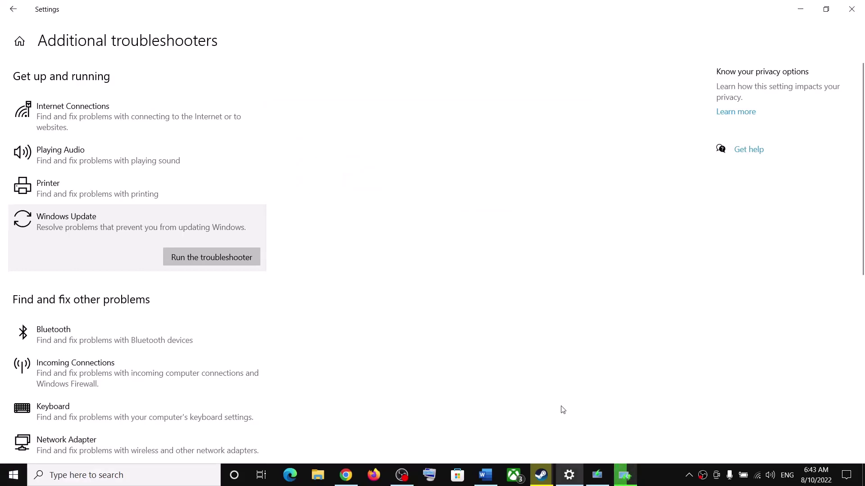
Copy the Step 2 Microsoft download link from the Word guide and switch to Chrome.
left_click(485, 475)
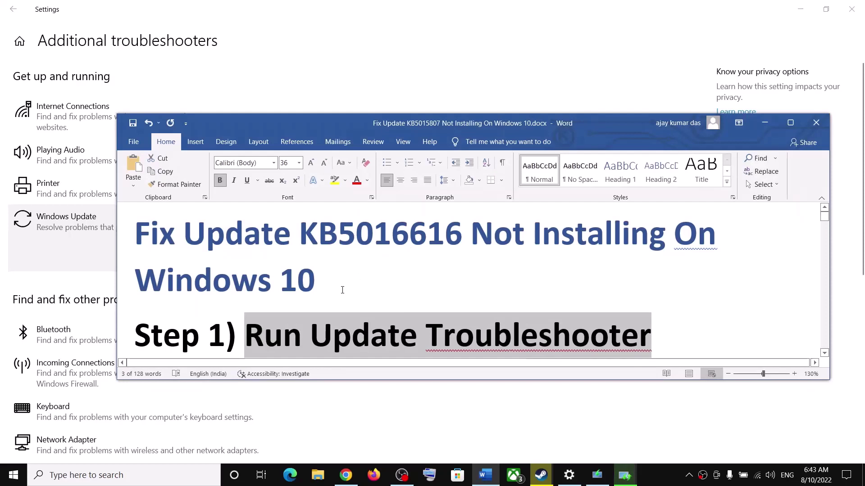
scroll(342, 290, "down", 5)
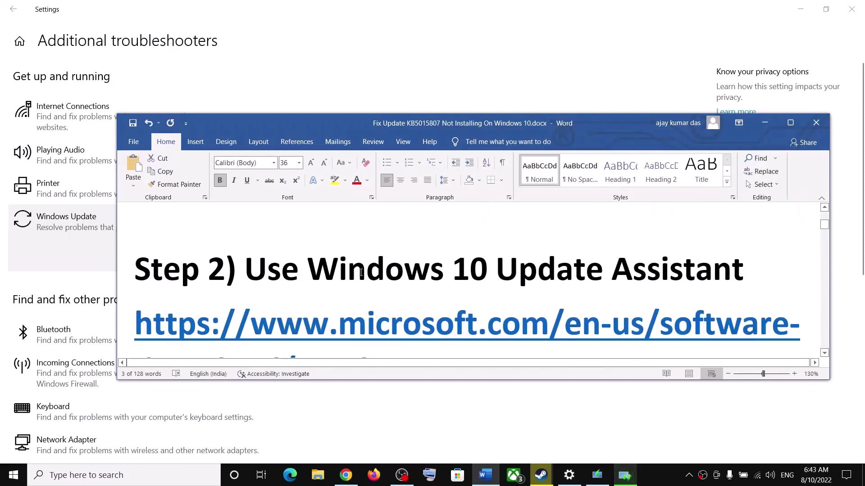
left_click_drag(361, 272, 747, 271)
scroll(630, 279, "down", 1)
left_click_drag(471, 336, 210, 293)
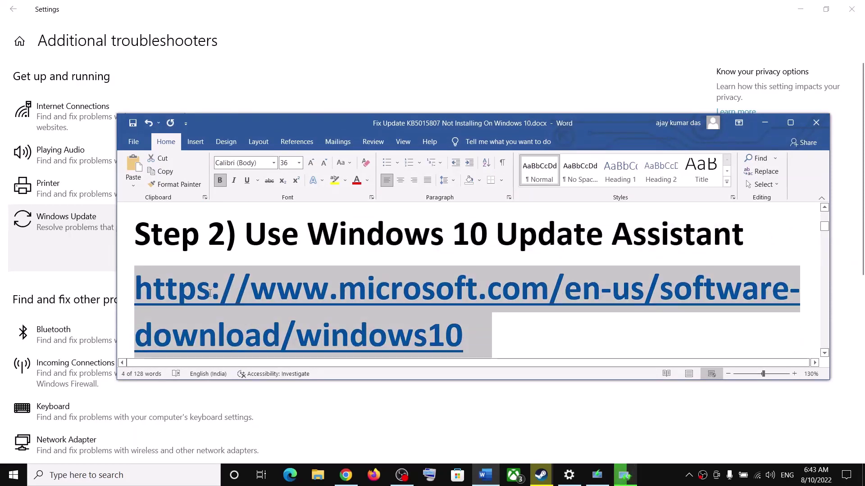
right_click(241, 322)
left_click(285, 145)
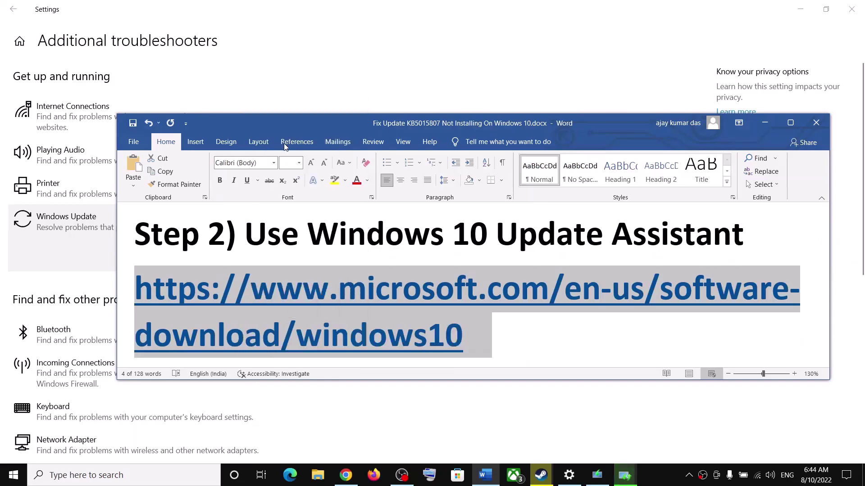
left_click(345, 475)
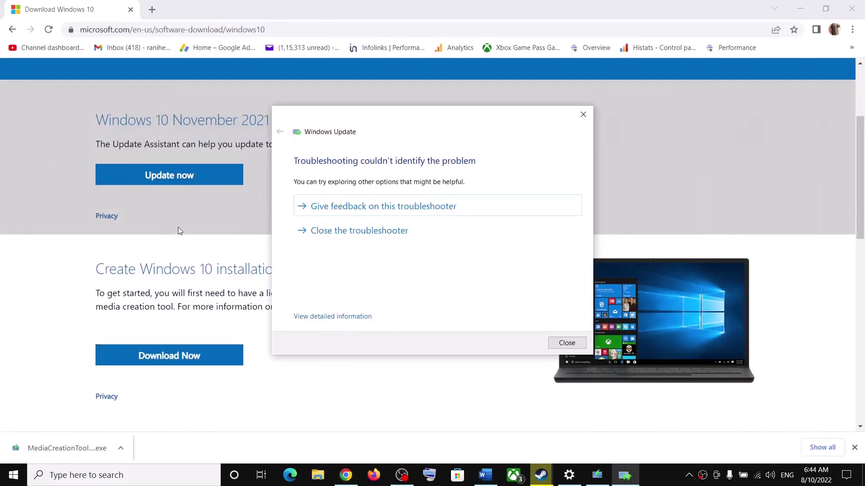
Close the troubleshooter results, then download and run the Update Assistant until it reports up to date.
left_click(334, 231)
scroll(224, 245, "up", 3)
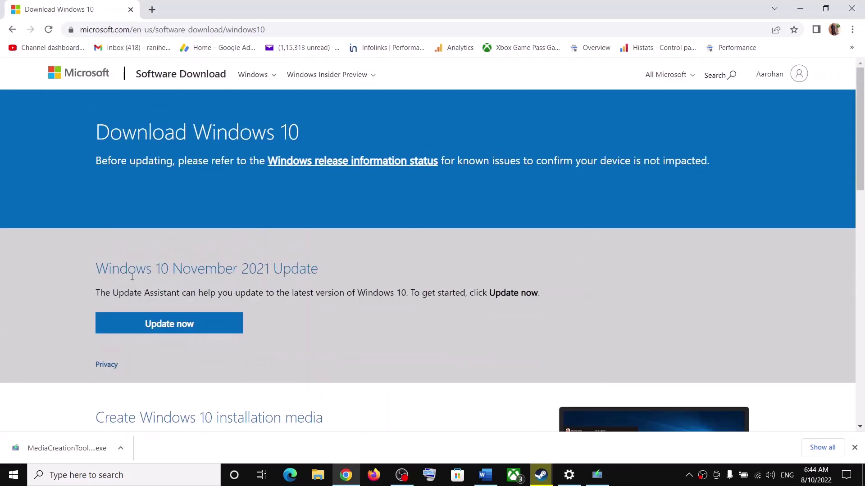
left_click_drag(112, 292, 190, 292)
scroll(201, 293, "down", 3)
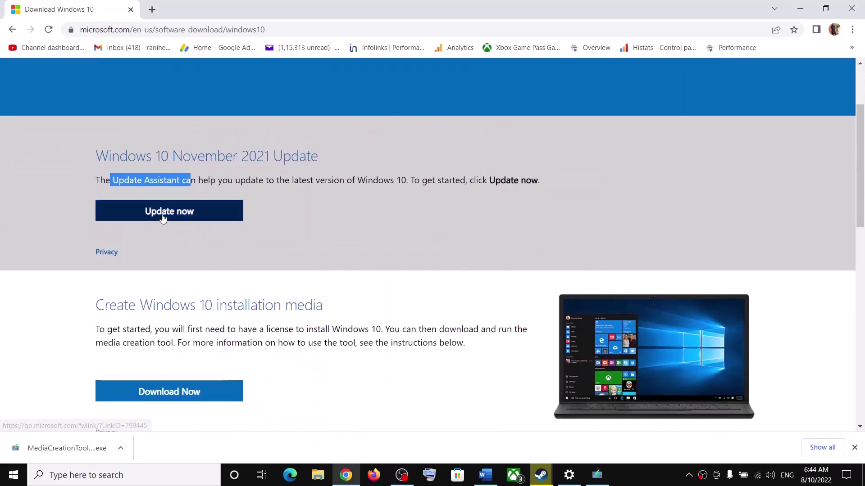
left_click(163, 216)
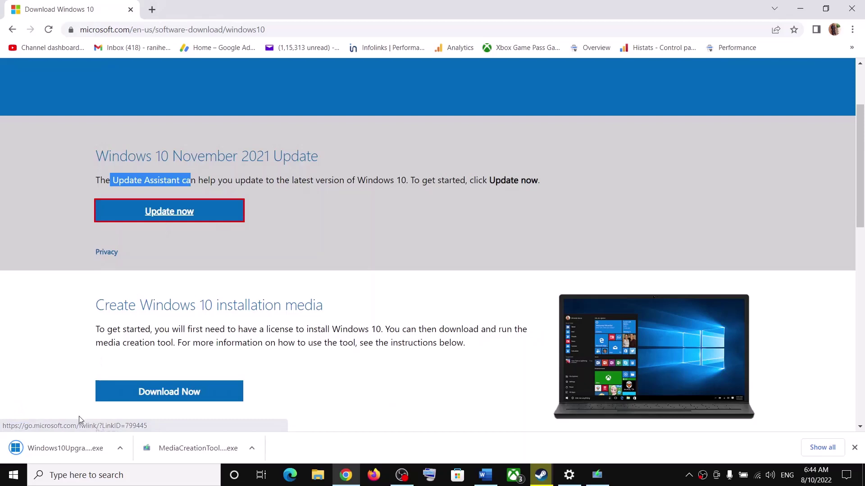
left_click(70, 447)
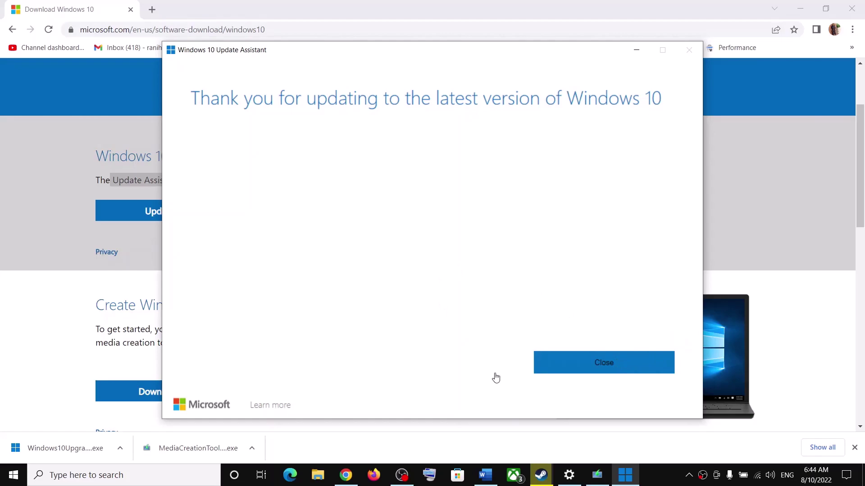
left_click(563, 366)
Copy the Step 3 commands from SC config through net start appidsvc, then open Windows search.
left_click(485, 475)
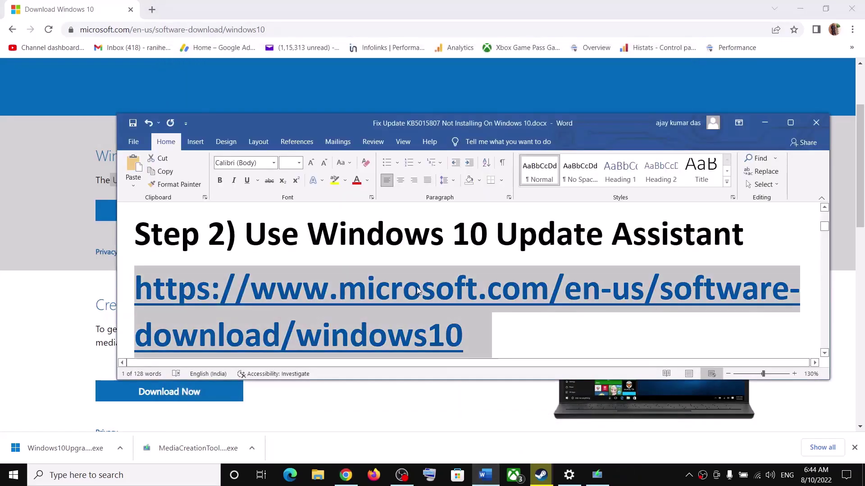
scroll(417, 290, "down", 5)
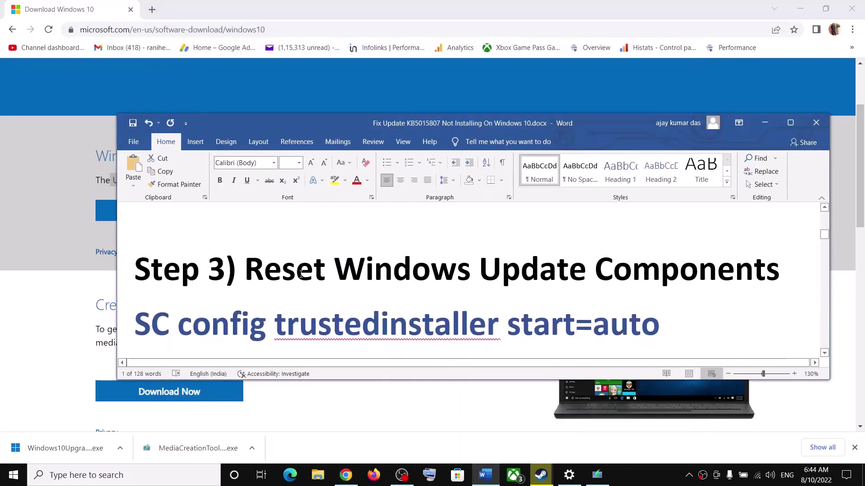
left_click_drag(244, 270, 779, 271)
scroll(172, 282, "down", 1)
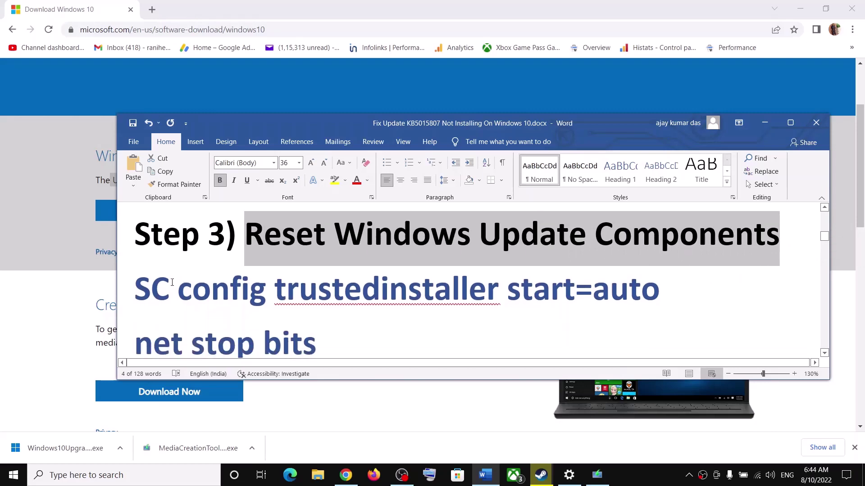
left_click_drag(138, 286, 378, 265)
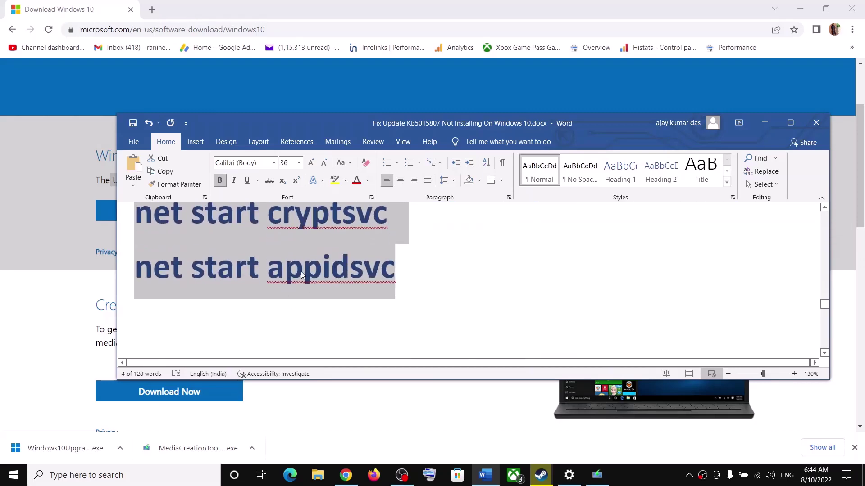
right_click(254, 256)
left_click(270, 297)
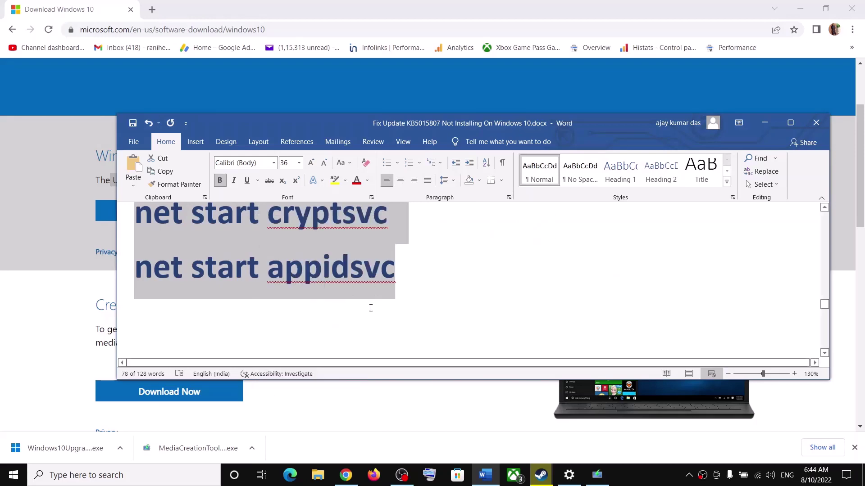
left_click(157, 475)
Open Notepad from a 'note' search, paste the commands, and start saving to the Desktop.
type("note")
left_click(120, 166)
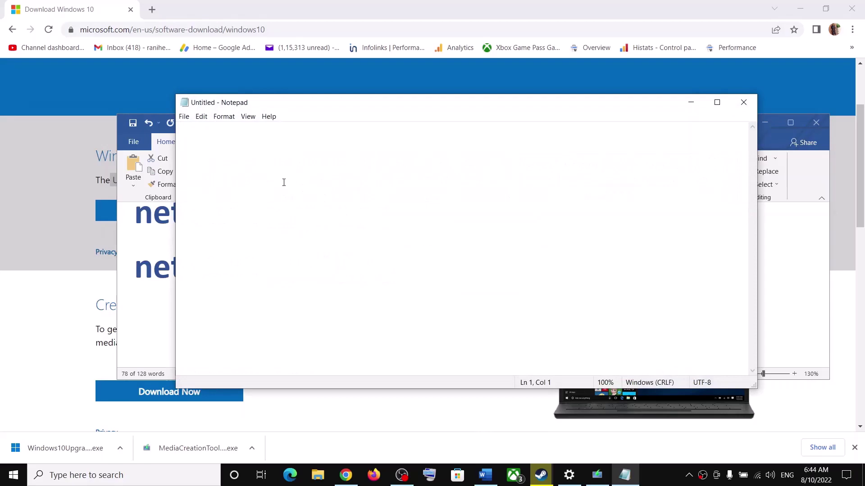
right_click(276, 173)
left_click(313, 219)
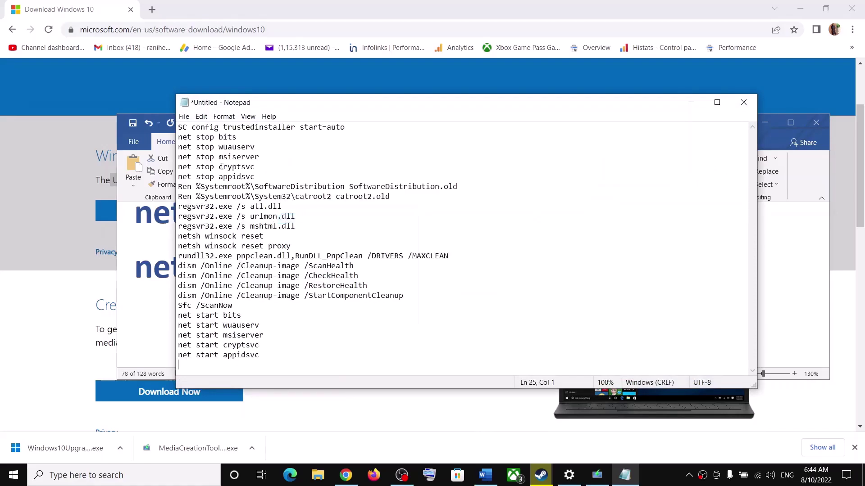
left_click(185, 117)
left_click(200, 173)
left_click(230, 213)
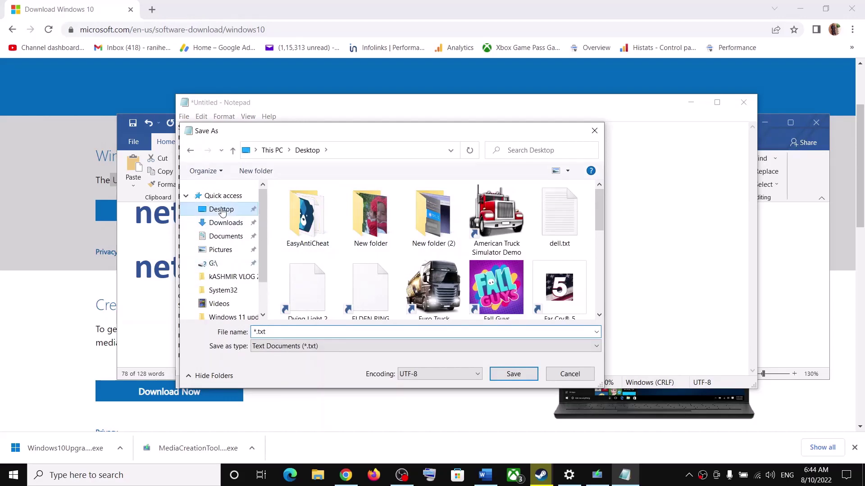
Save the script as Wufix.bat with All Files type, close Notepad and show the desktop.
key("alt+Tab")
scroll(281, 275, "down", 2)
left_click_drag(401, 311, 258, 311)
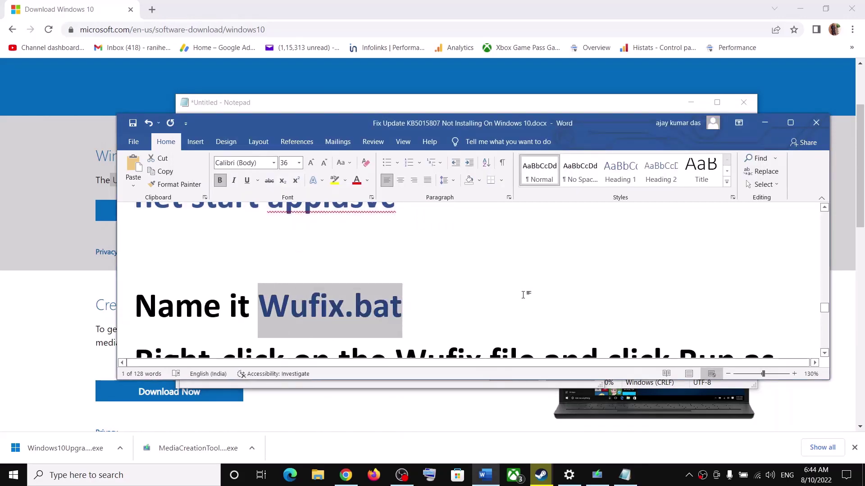
key("ctrl+c")
key("alt+Tab")
double_click(273, 331)
key("ctrl+v")
left_click(279, 347)
left_click(268, 366)
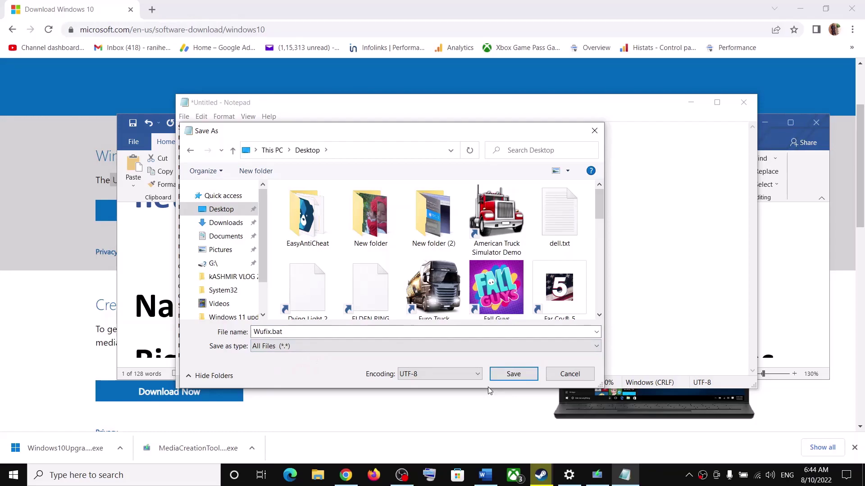
left_click(513, 373)
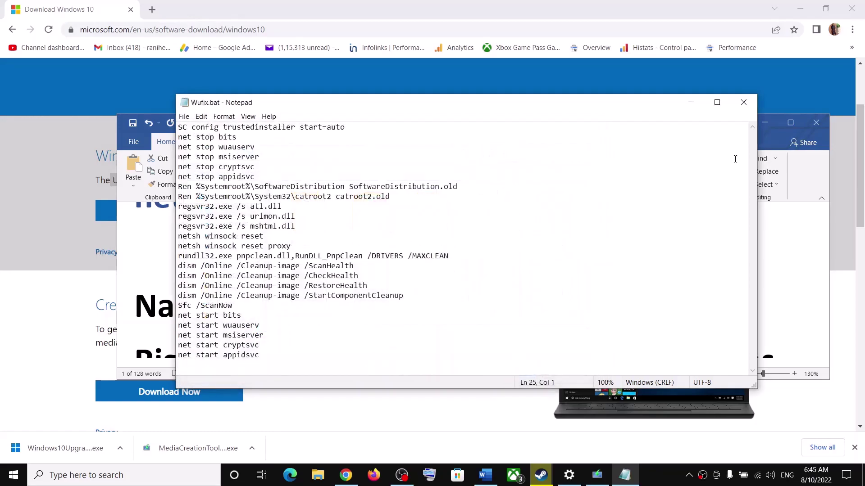
left_click(747, 106)
key("super+d")
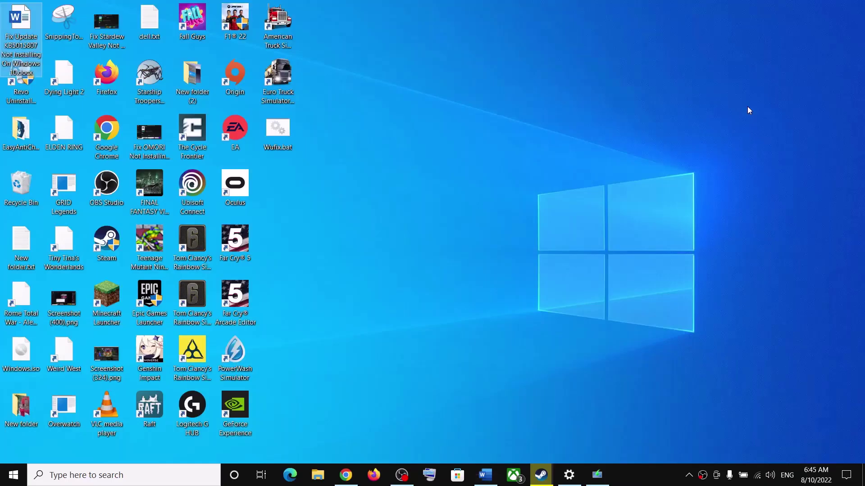
Run Wufix.bat from the desktop as administrator and move the console window into view.
right_click(277, 143)
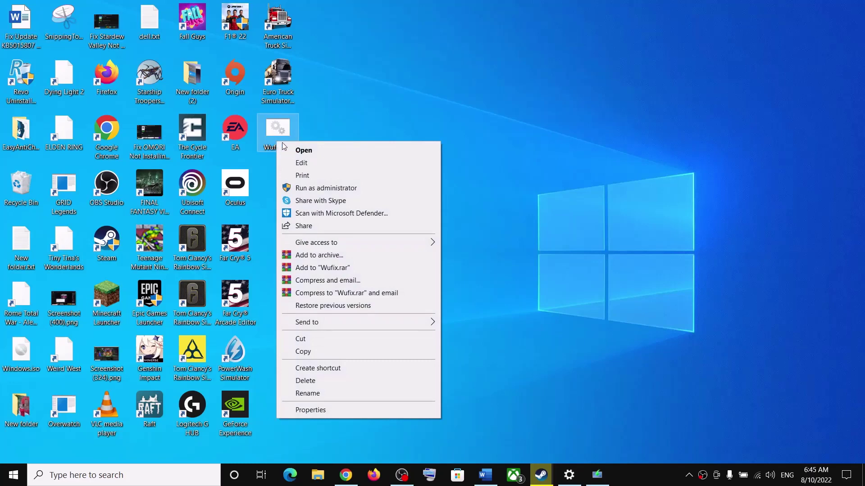
left_click(375, 196)
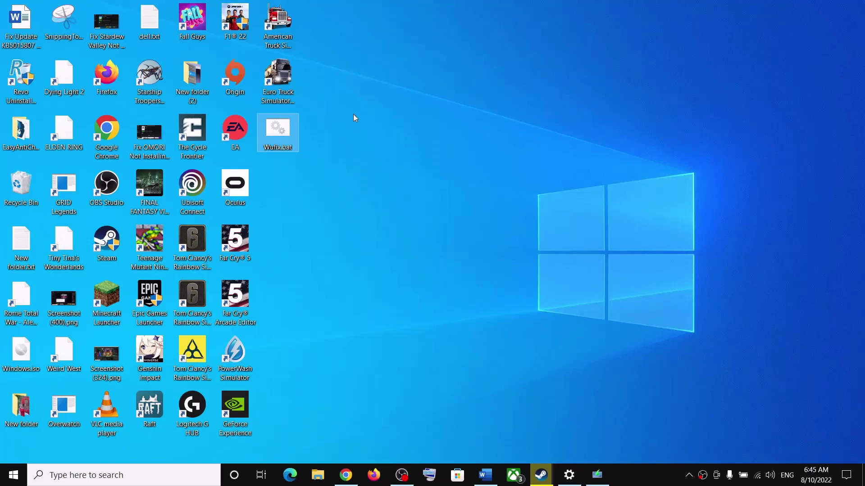
right_click(276, 131)
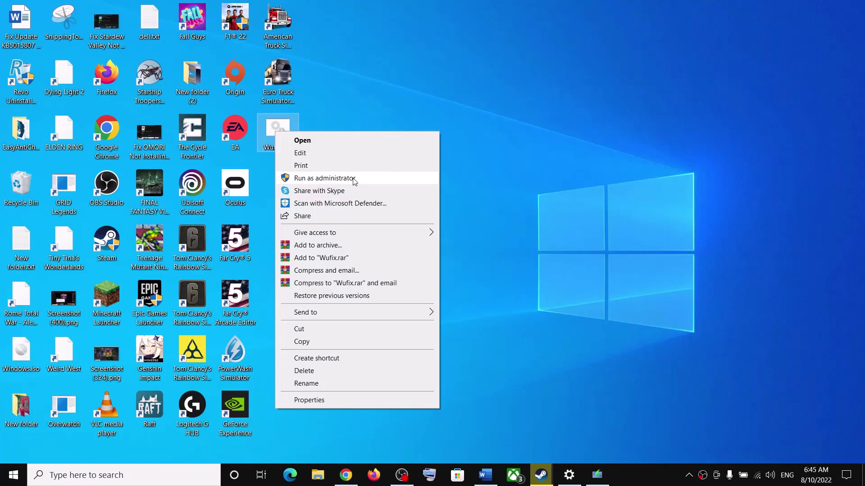
left_click(354, 179)
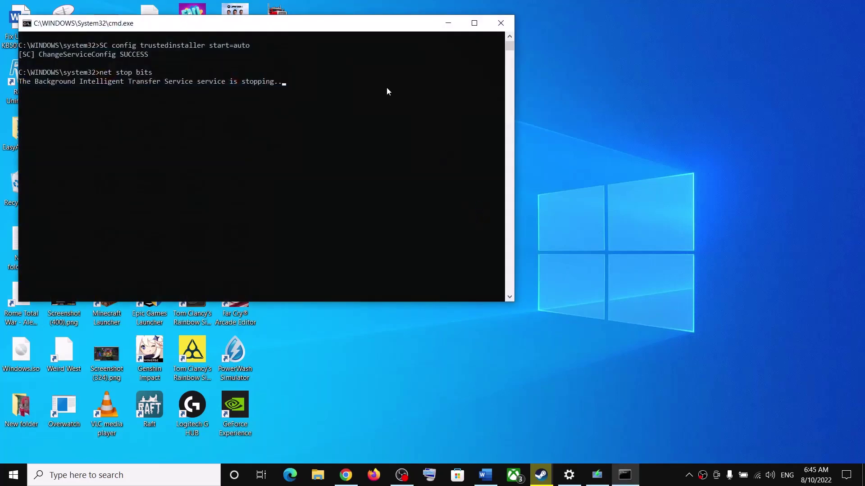
left_click_drag(296, 23, 436, 96)
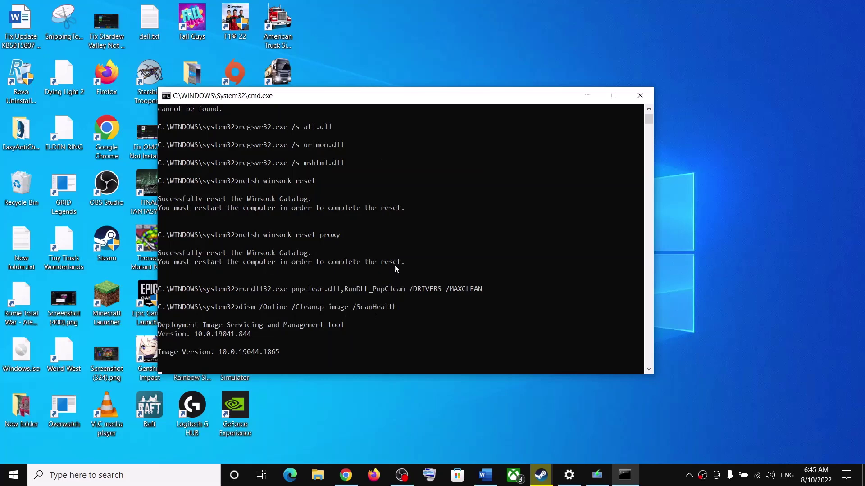
Show the Start menu's Sleep, Shut down and Restart power options, then dismiss them.
left_click(13, 475)
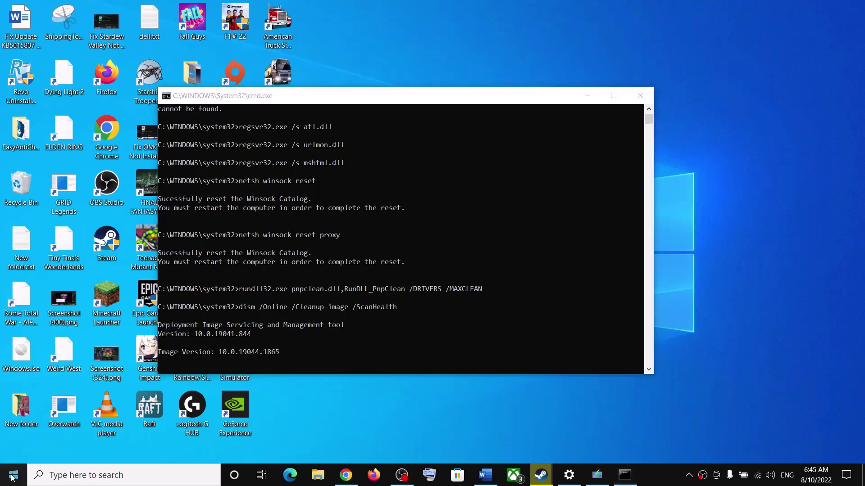
left_click(495, 198)
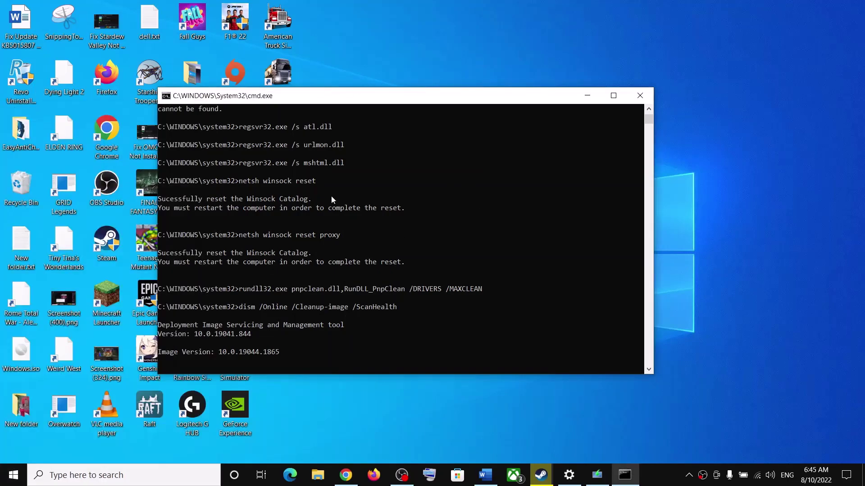
left_click(13, 475)
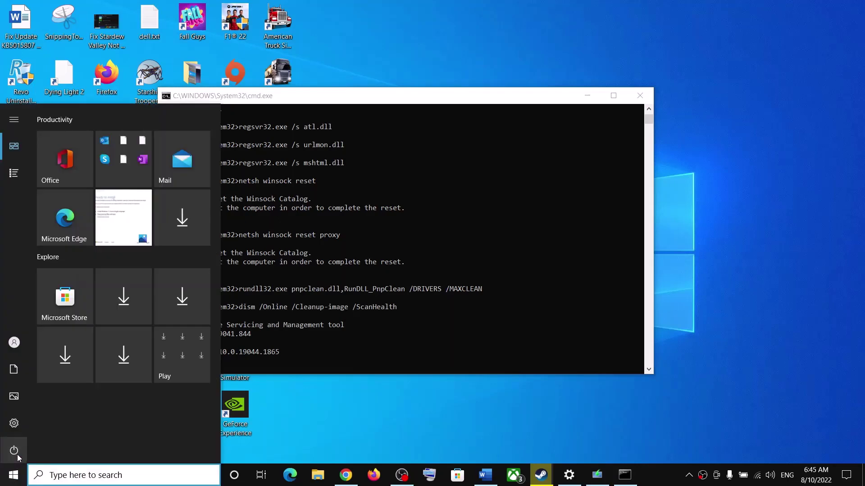
left_click(18, 450)
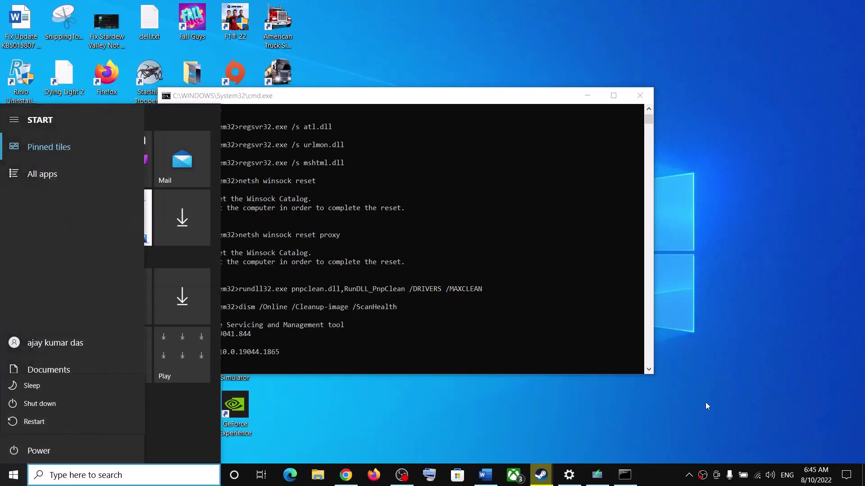
key("Escape")
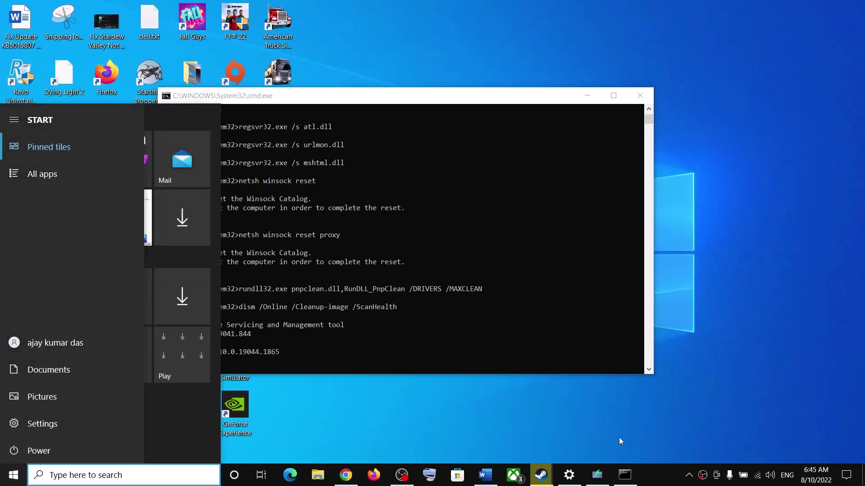
Copy the Step 4 Windows 10 download link from the Word guide and switch to Chrome.
left_click(485, 475)
scroll(392, 302, "down", 2)
scroll(392, 302, "down", 6)
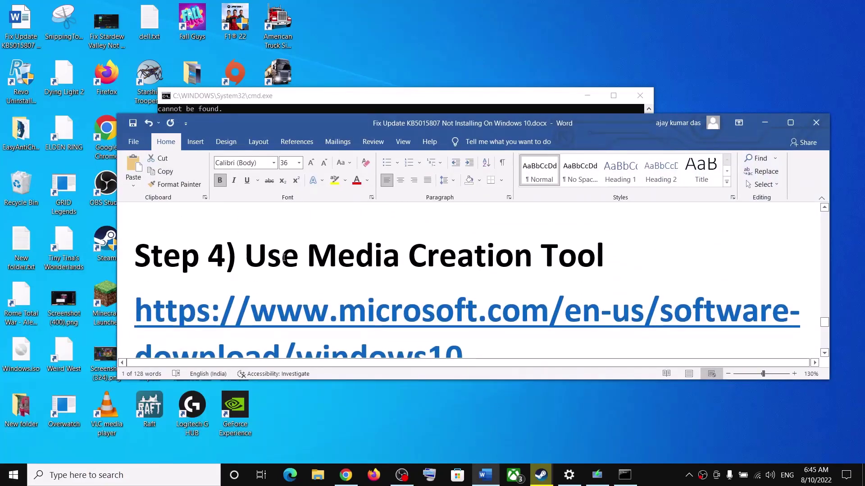
left_click_drag(284, 257, 603, 258)
scroll(603, 258, "down", 1)
left_click(201, 287)
triple_click(201, 288)
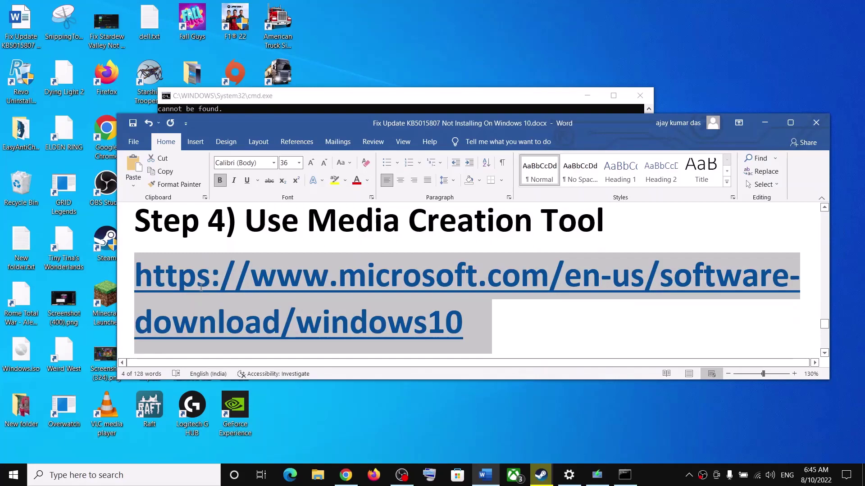
right_click(201, 288)
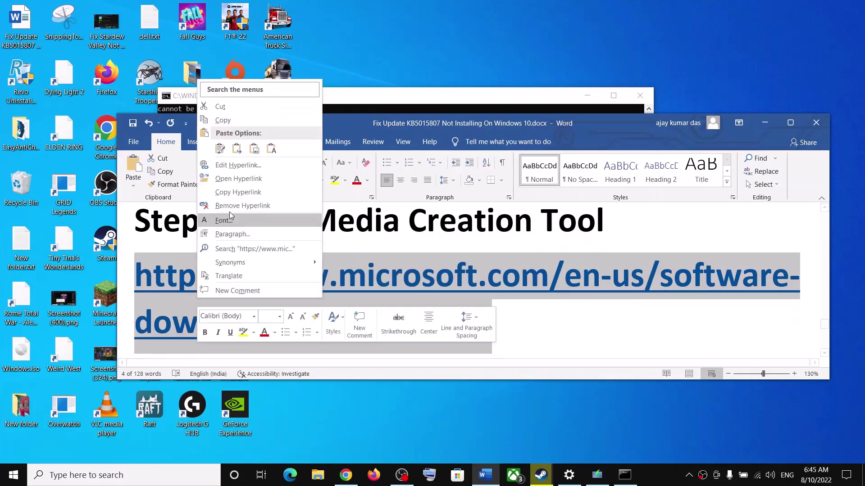
left_click(223, 121)
left_click(345, 475)
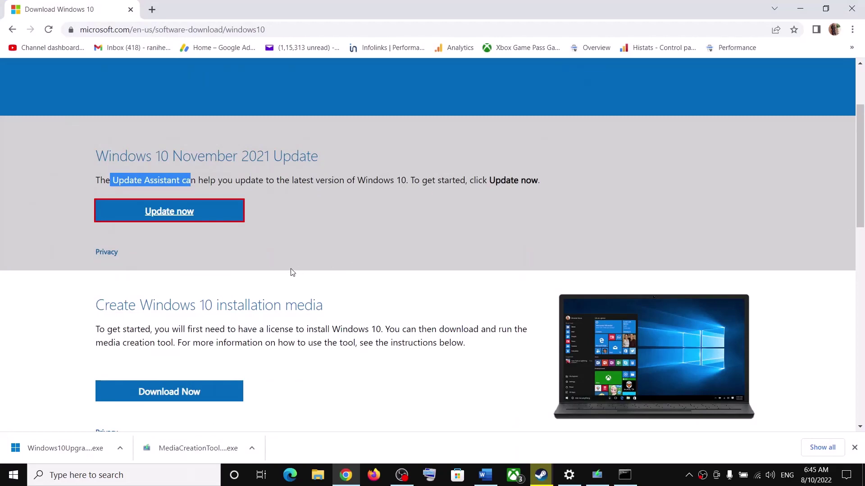
Launch the Media Creation Tool, accept the license terms and choose Upgrade this PC now.
scroll(290, 270, "down", 2)
left_click_drag(104, 231, 247, 230)
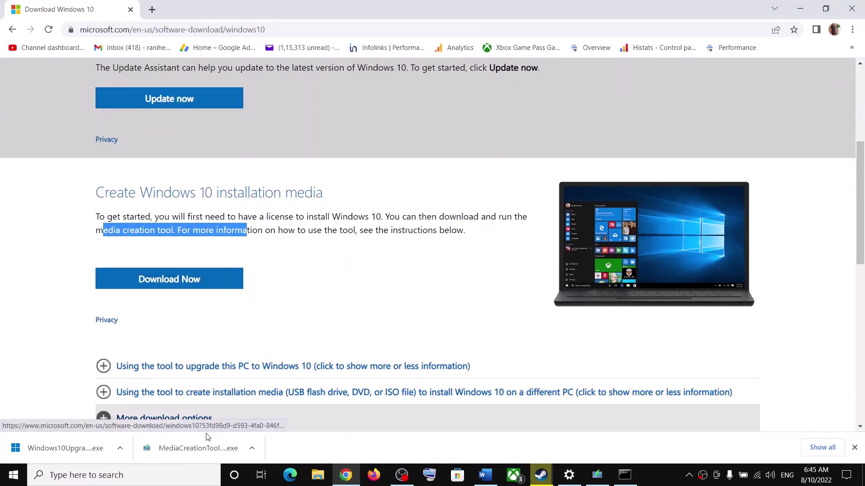
left_click(188, 451)
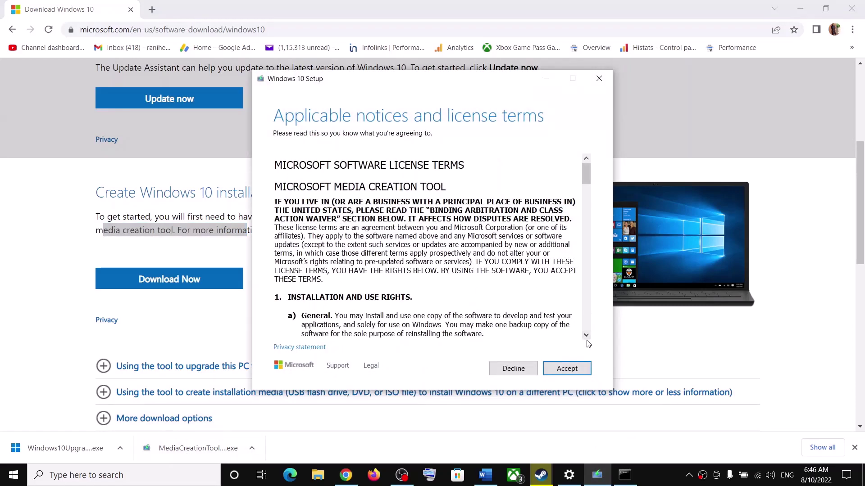
left_click(575, 369)
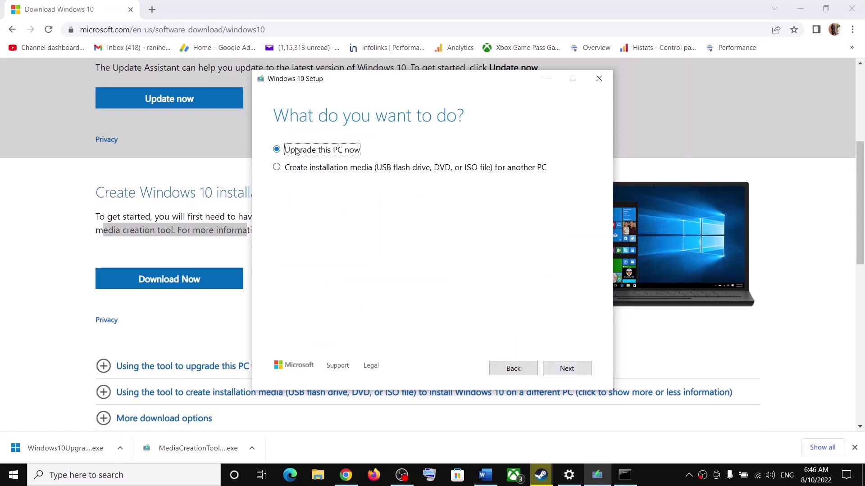
left_click(564, 370)
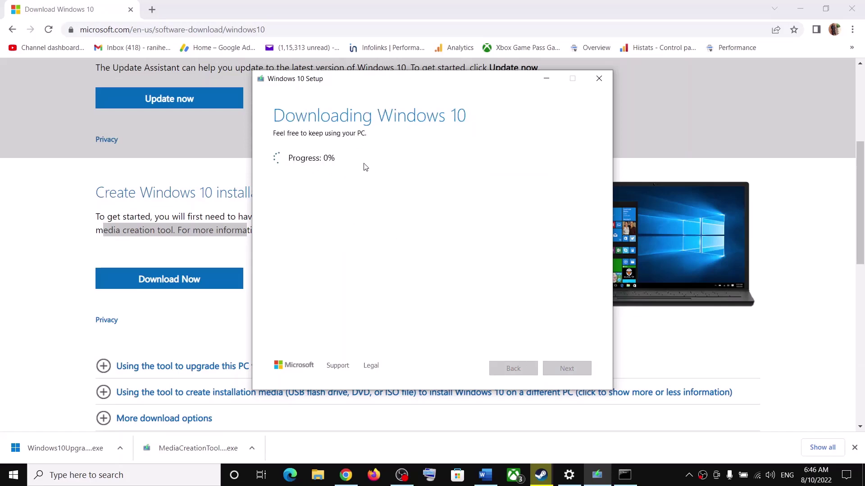
Maximize the Word guide and scroll through its remaining instructions.
left_click(485, 474)
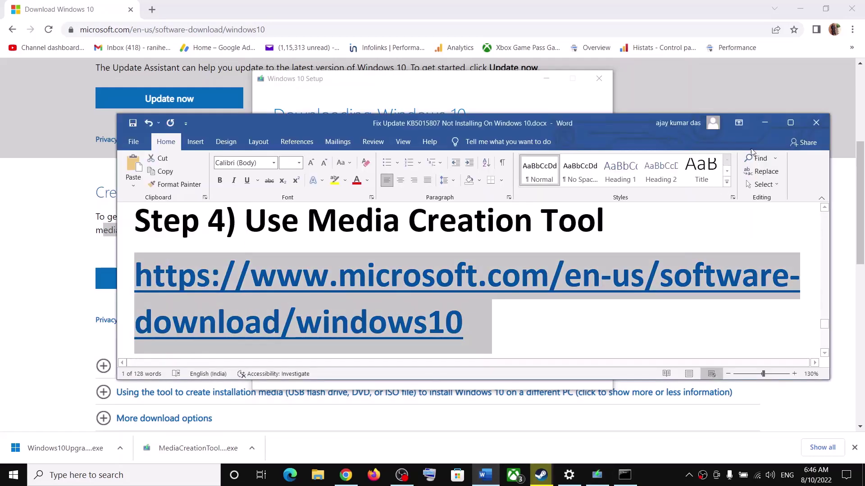
left_click(789, 123)
scroll(80, 266, "down", 2)
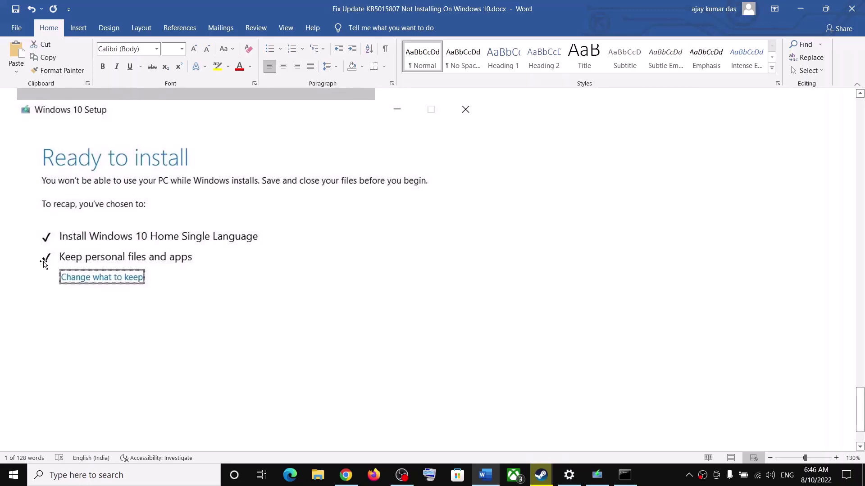
scroll(535, 371, "down", 3)
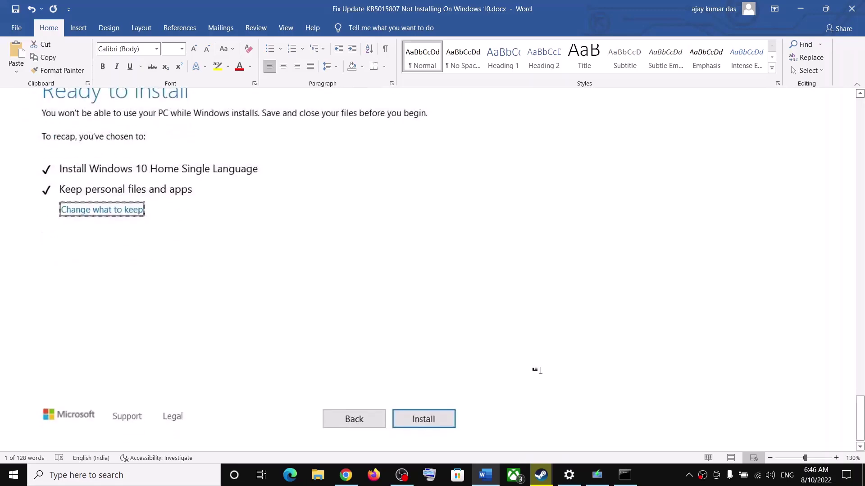
scroll(461, 362, "up", 4)
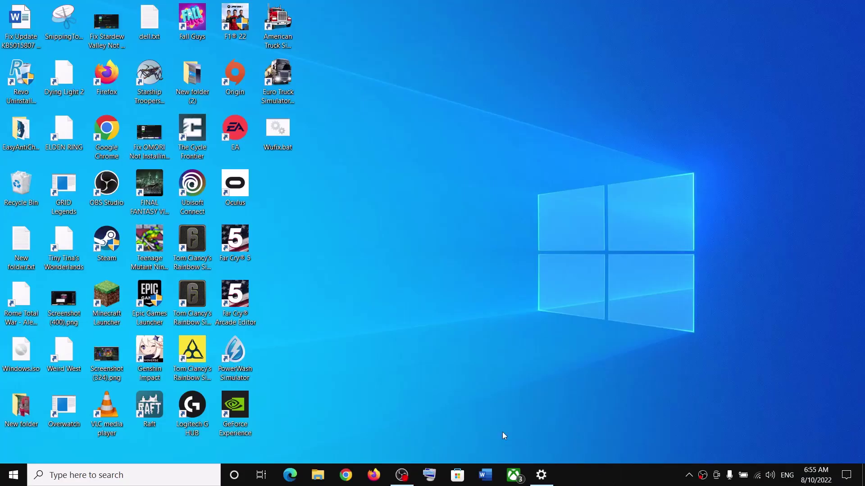
Restore the Windows Update page to check that KB5016616 for Version 21H2 is installing at 20%.
left_click(541, 475)
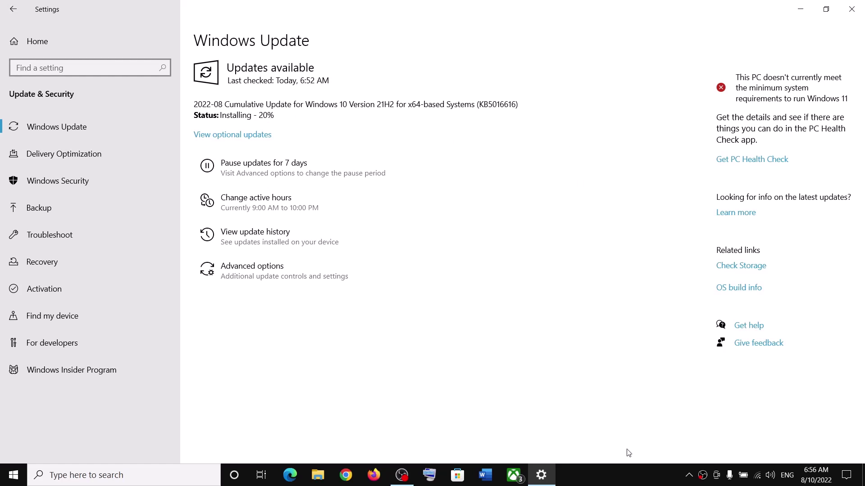
left_click(625, 482)
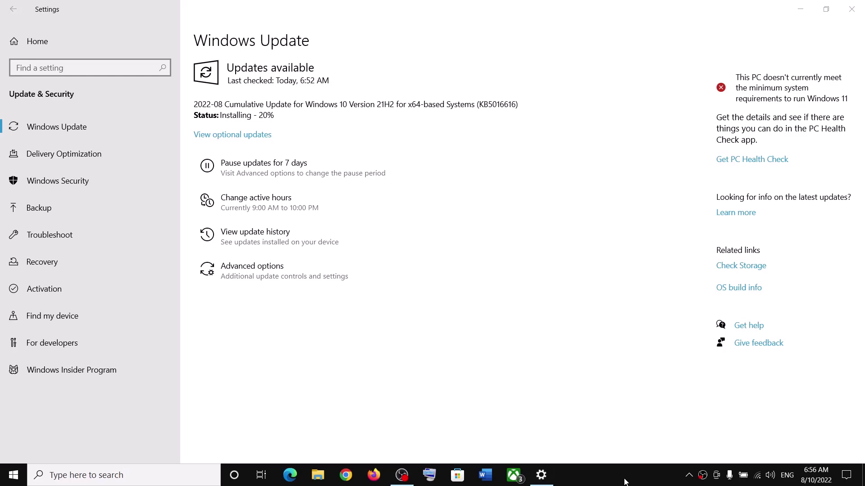